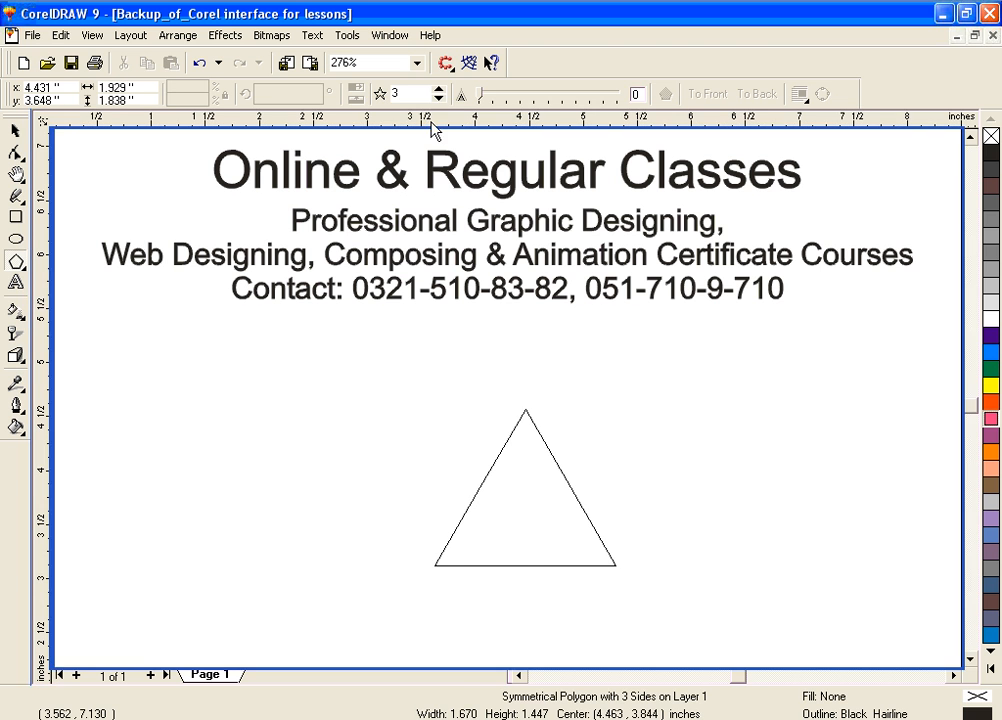
Set the number of sides of the triangle polygon to 6.
{"action": "left_click", "coordinate": [438, 91]}
{"action": "left_click", "coordinate": [438, 91]}
{"action": "left_click", "coordinate": [438, 91]}
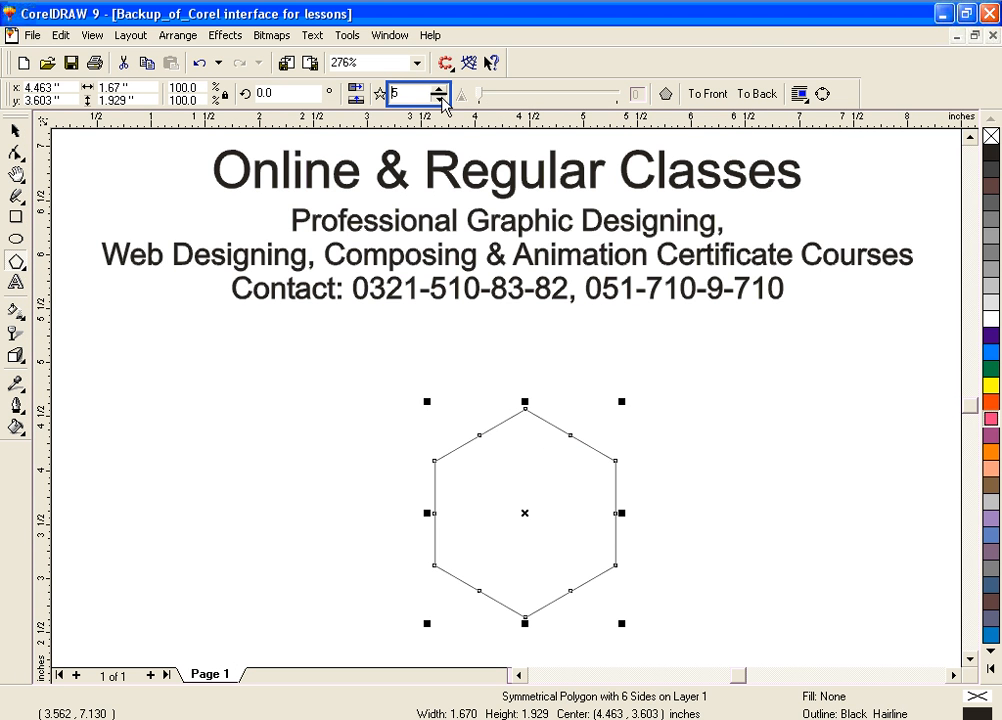
{"action": "left_click", "coordinate": [439, 97]}
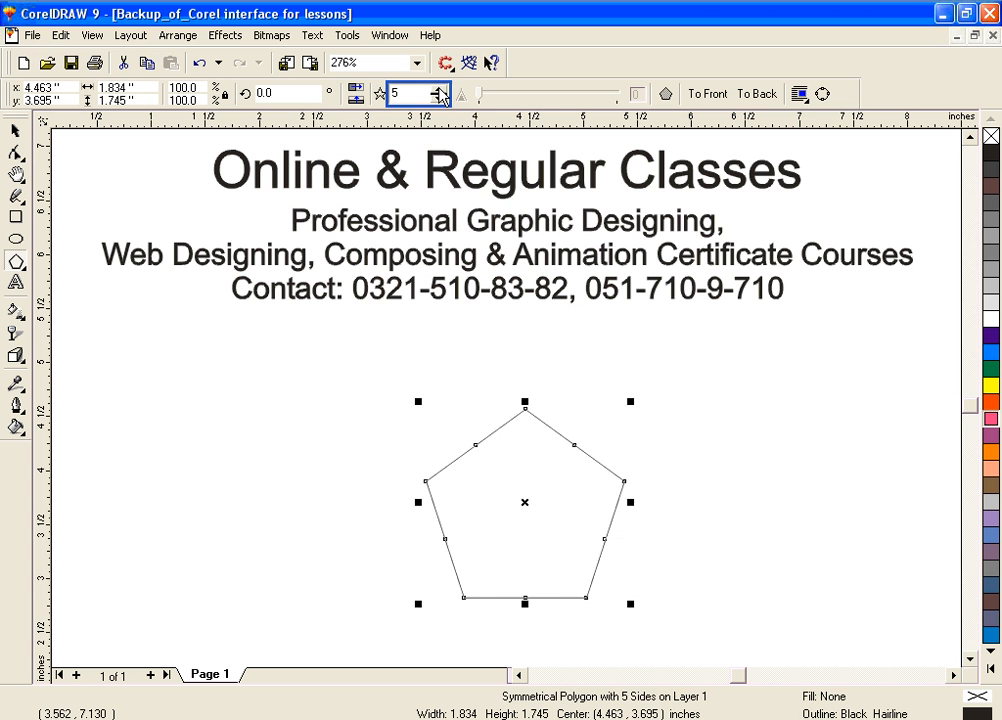
{"action": "left_click", "coordinate": [439, 89]}
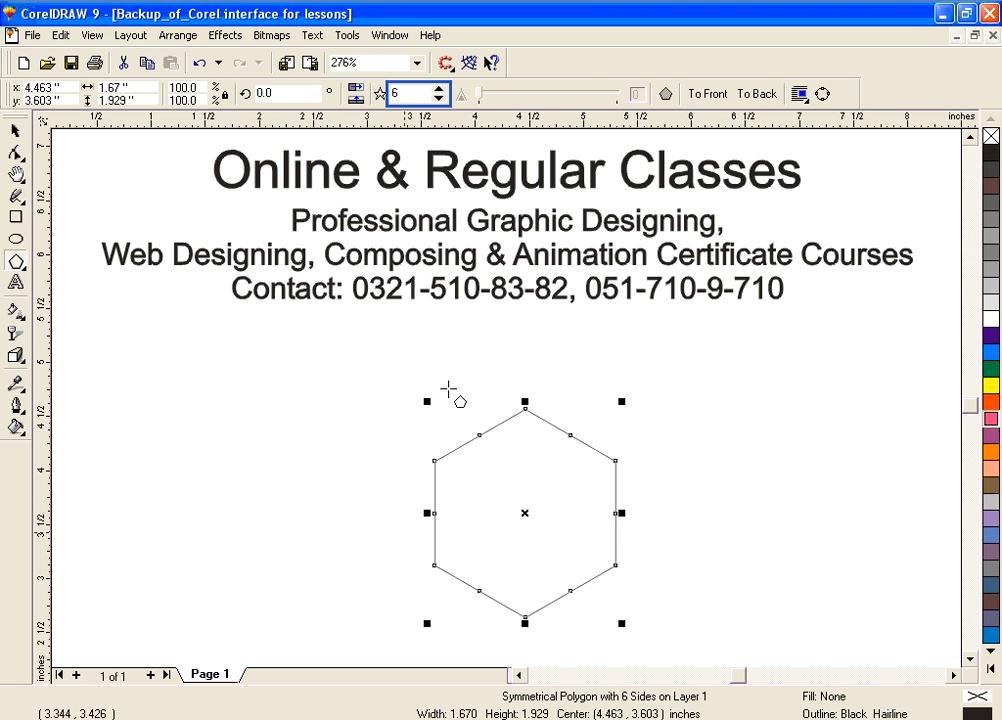
{"action": "left_click", "coordinate": [658, 562]}
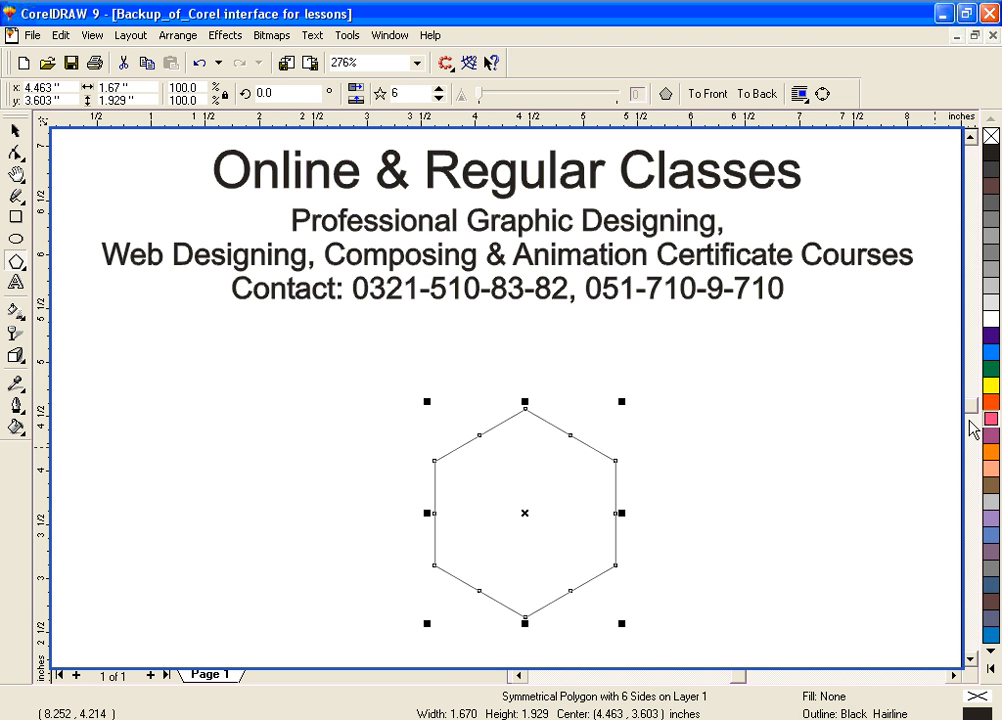
Fill the hexagon with yellow and give it a 2-point black outline.
{"action": "left_click", "coordinate": [993, 389]}
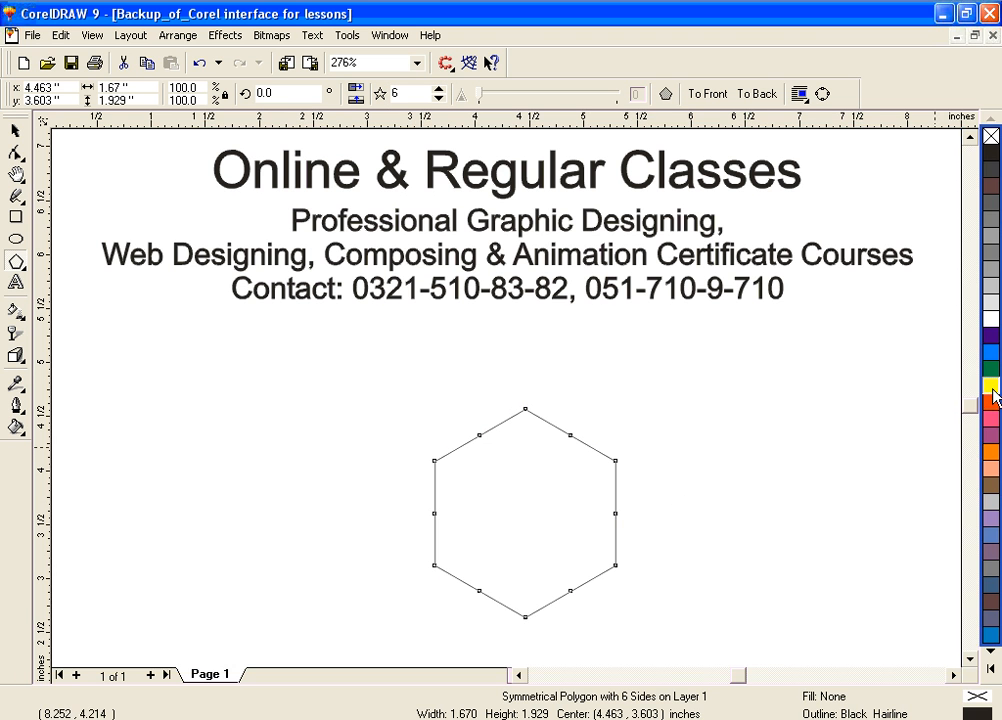
{"action": "left_click", "coordinate": [17, 405]}
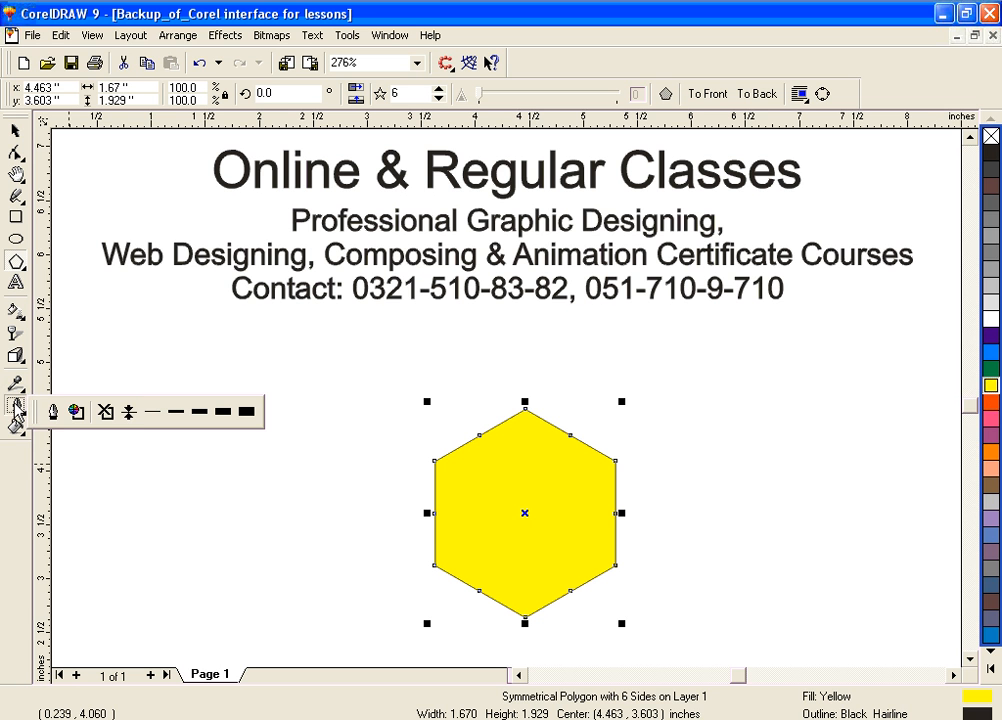
{"action": "left_click", "coordinate": [185, 411]}
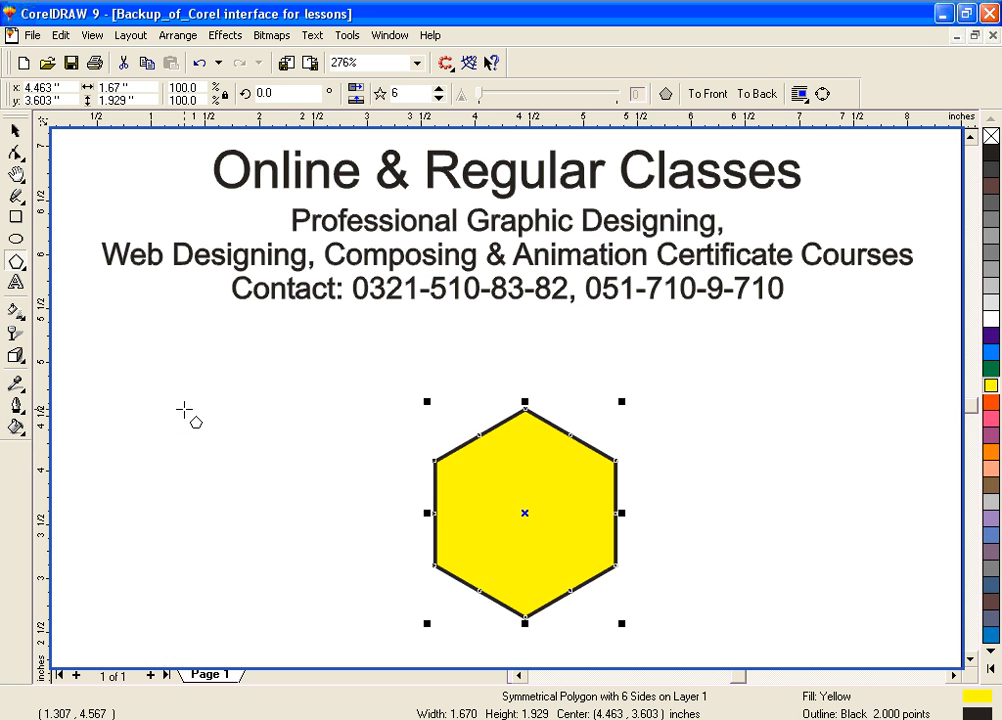
Apply an interactive drop shadow to the hexagon, offset up and to the right by about 0.63 by 0.27 inches.
{"action": "left_click", "coordinate": [15, 358]}
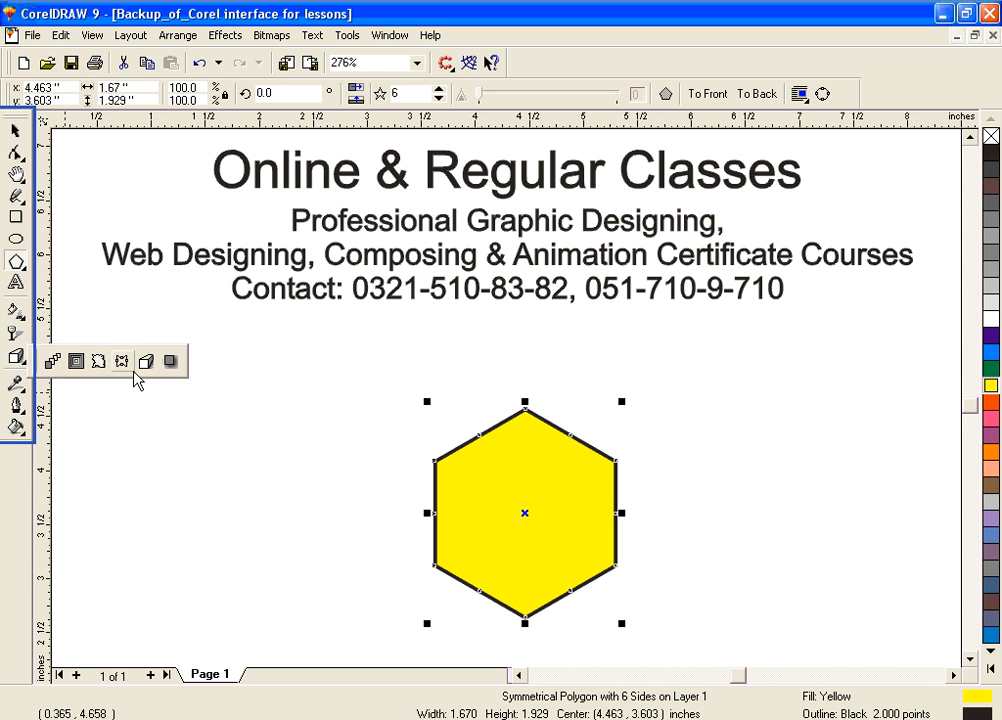
{"action": "left_click", "coordinate": [170, 362]}
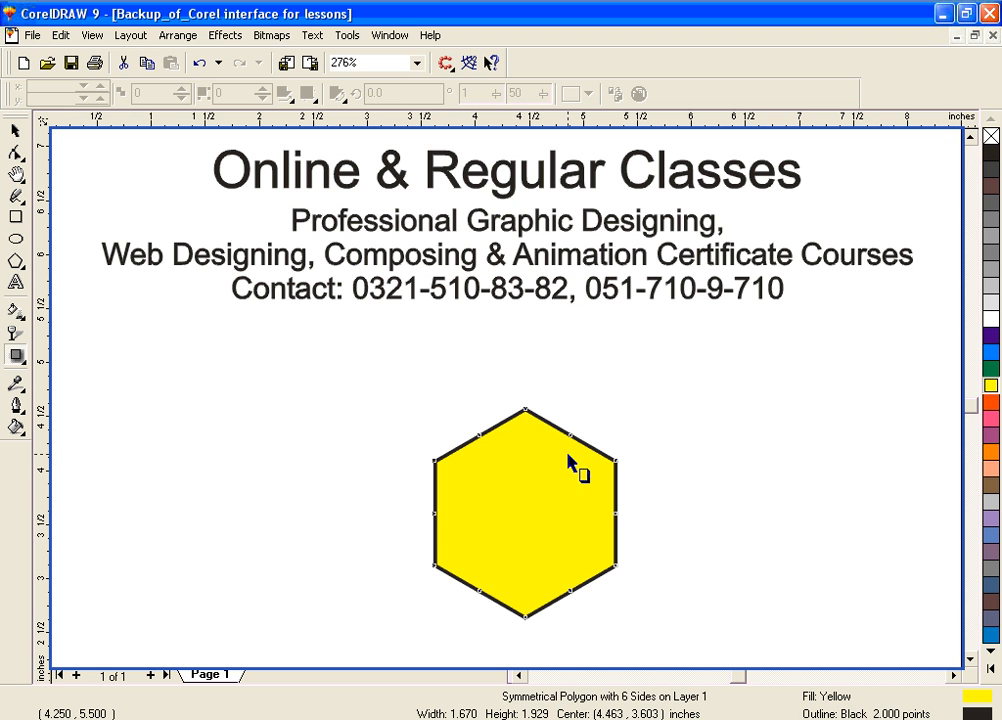
{"action": "left_click_drag", "start_coordinate": [553, 468], "coordinate": [688, 450]}
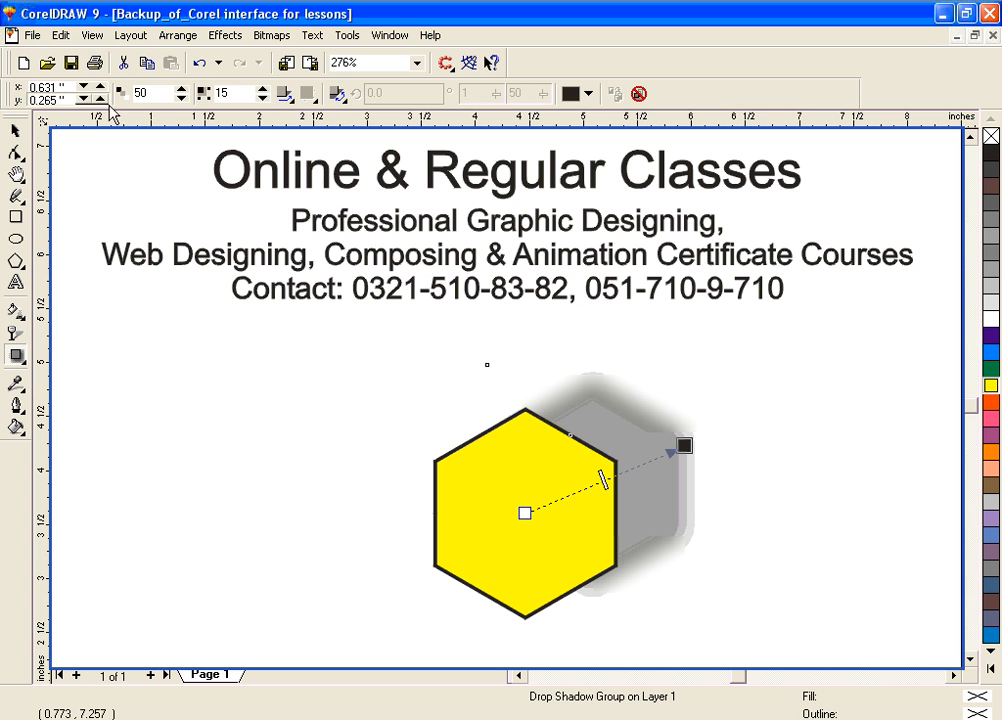
Try blue as the hexagon's shadow colour and restore it to black.
{"action": "left_click", "coordinate": [589, 94]}
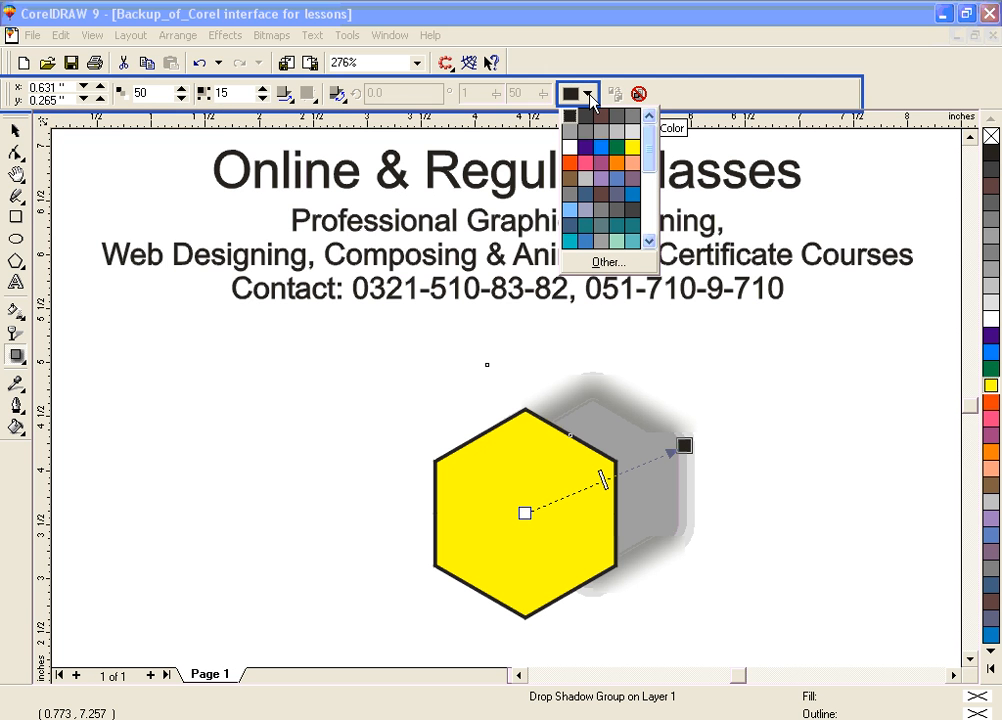
{"action": "left_click", "coordinate": [600, 150]}
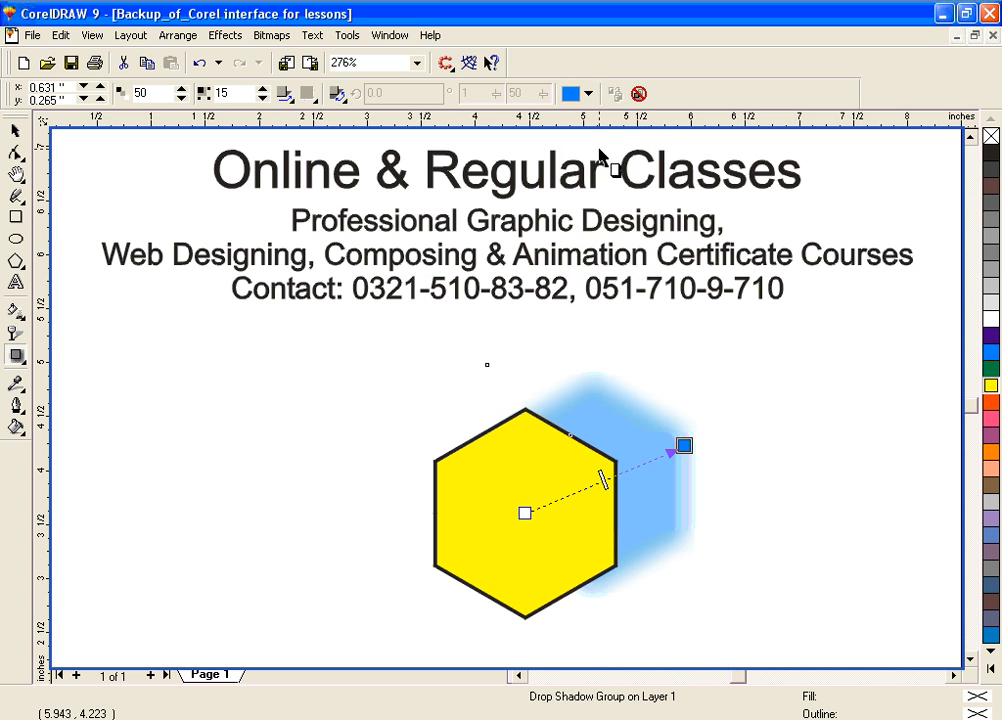
{"action": "left_click", "coordinate": [588, 95]}
{"action": "left_click", "coordinate": [571, 117]}
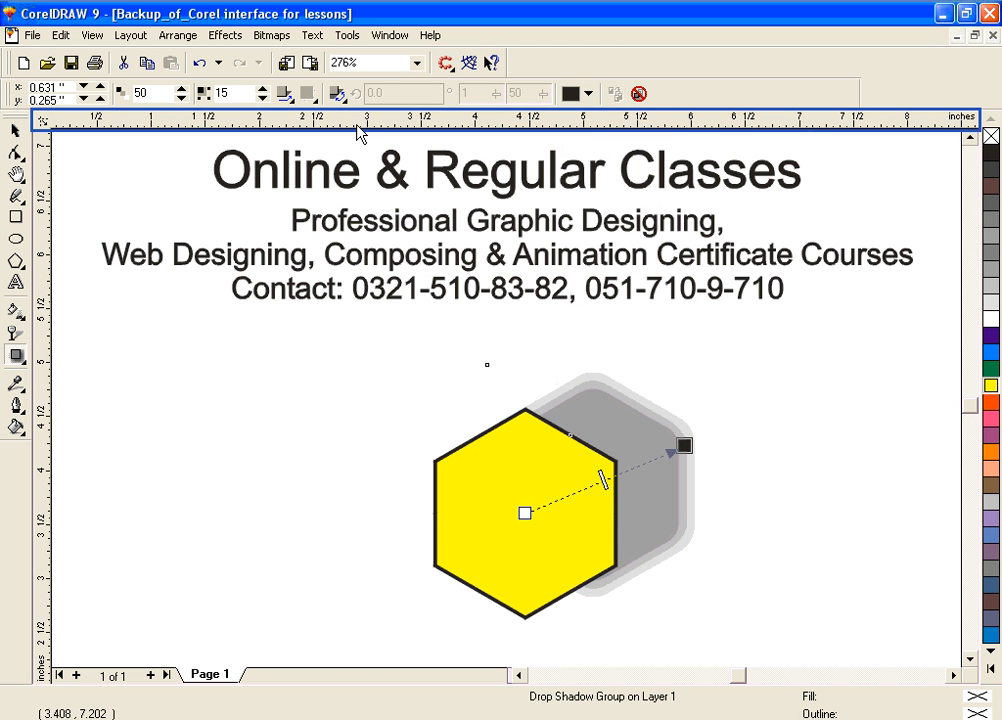
{"action": "left_click", "coordinate": [286, 95]}
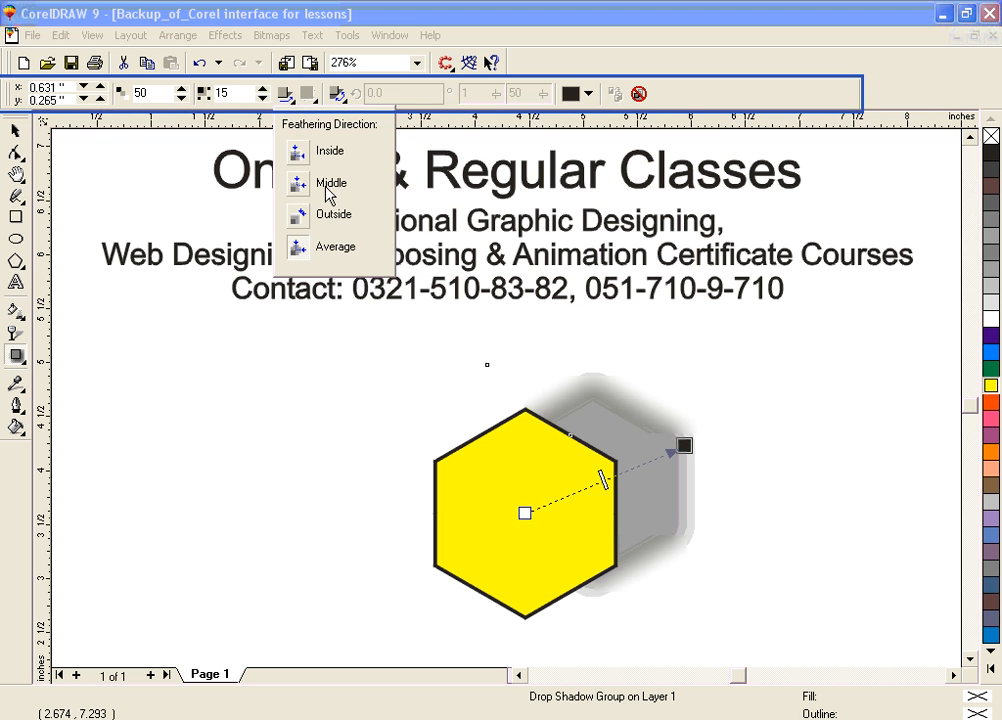
{"action": "left_click", "coordinate": [329, 219]}
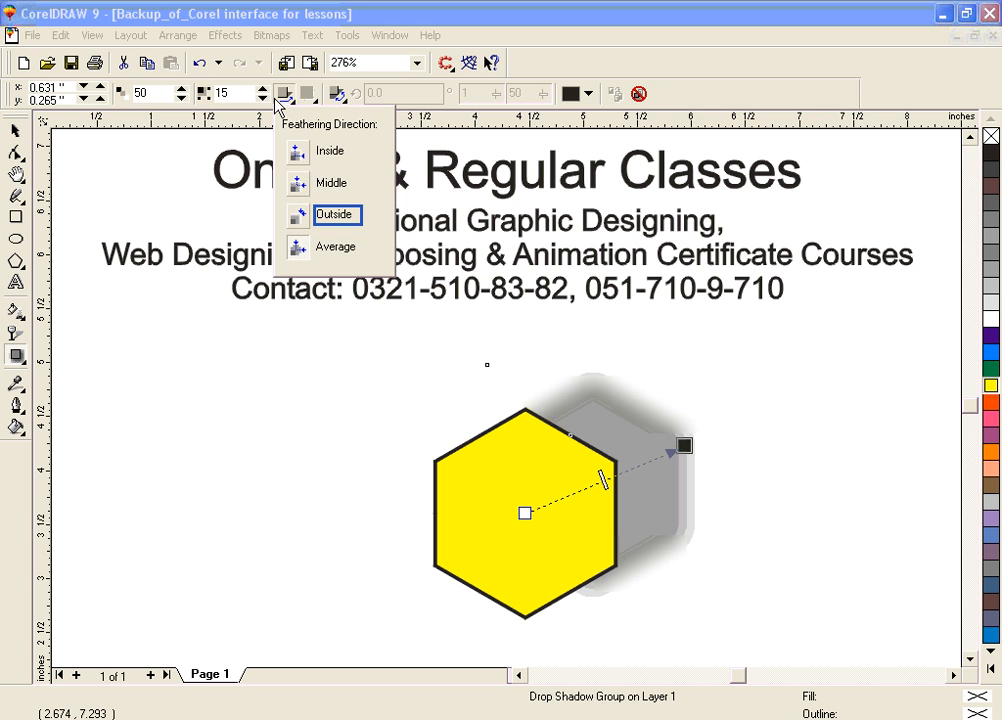
{"action": "left_click", "coordinate": [285, 96]}
{"action": "left_click", "coordinate": [309, 101]}
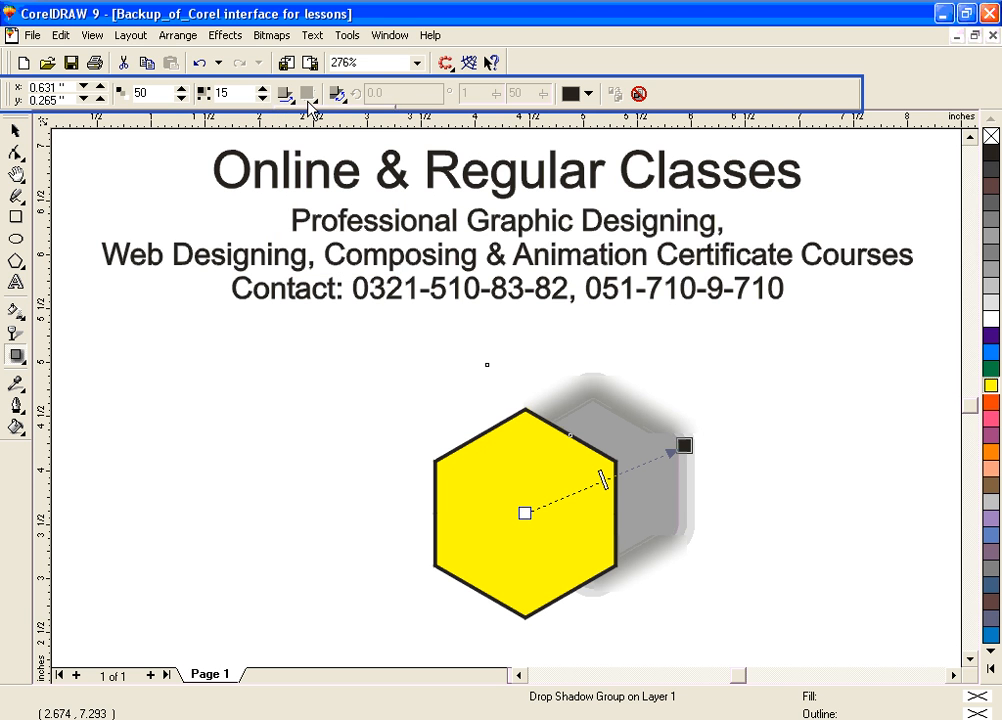
Try the Top, Left and Right perspective types on the hexagon's shadow and return it to Flat.
{"action": "left_click", "coordinate": [335, 99]}
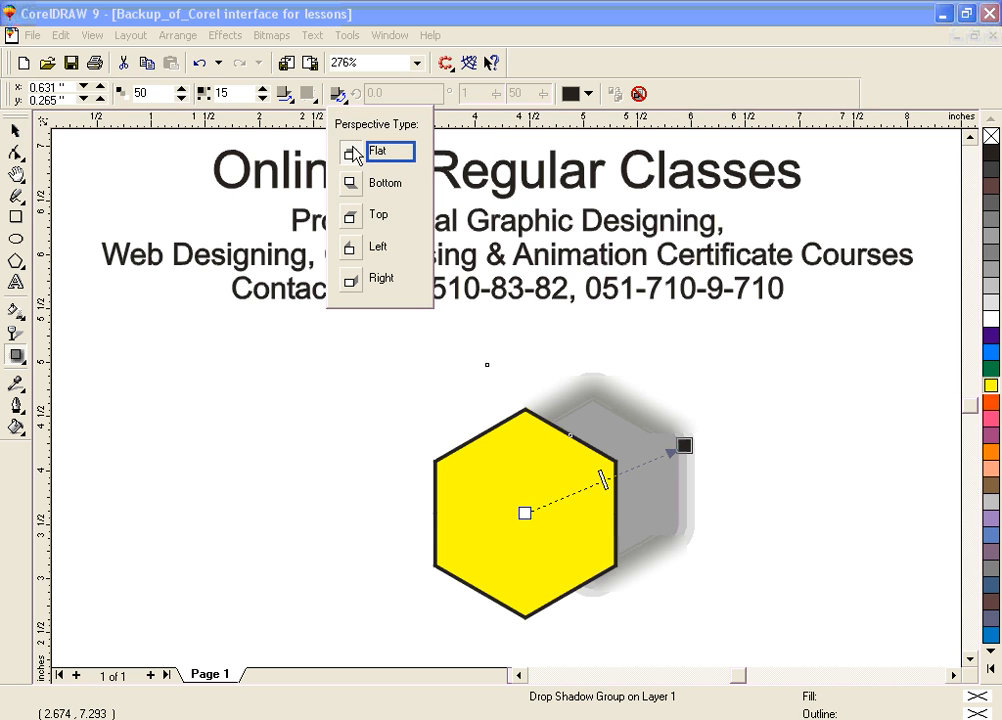
{"action": "left_click", "coordinate": [362, 226]}
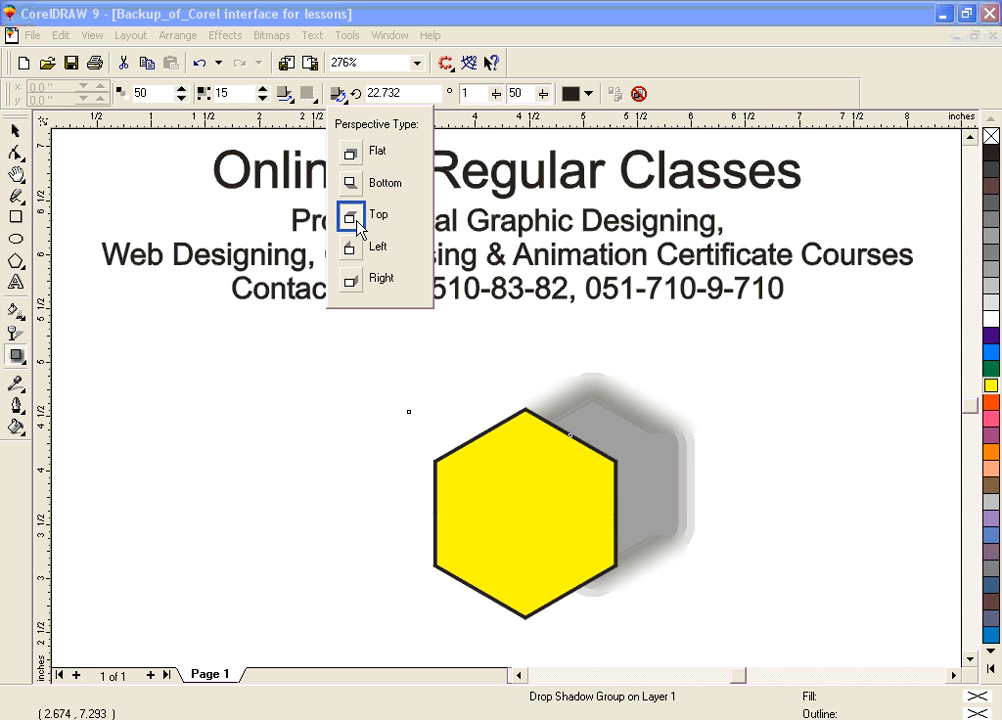
{"action": "left_click", "coordinate": [349, 248]}
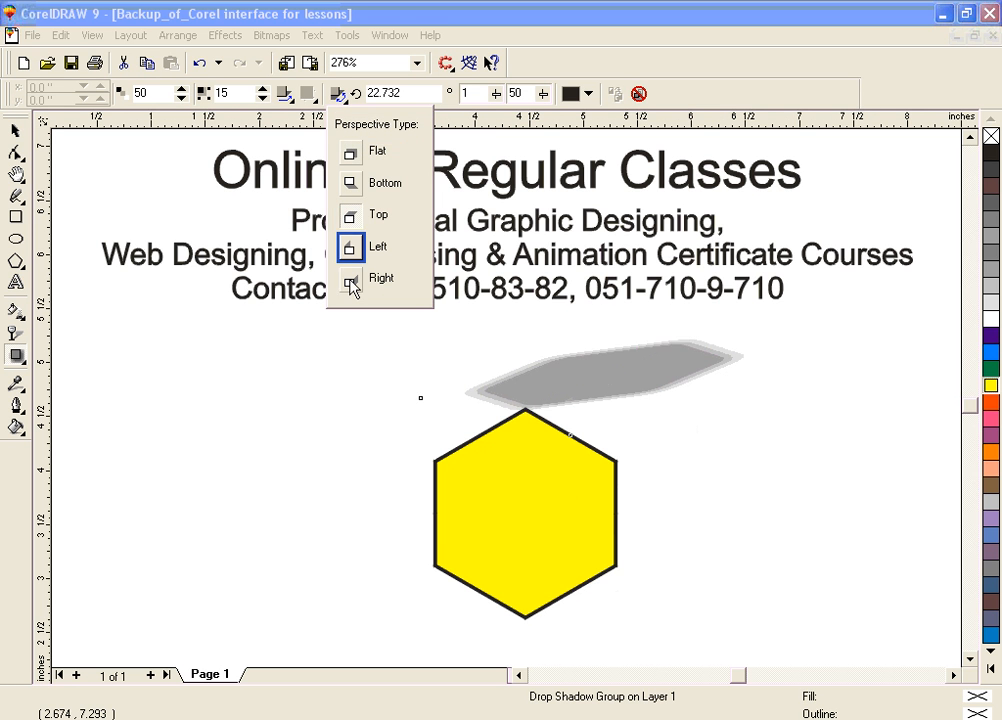
{"action": "left_click", "coordinate": [351, 282]}
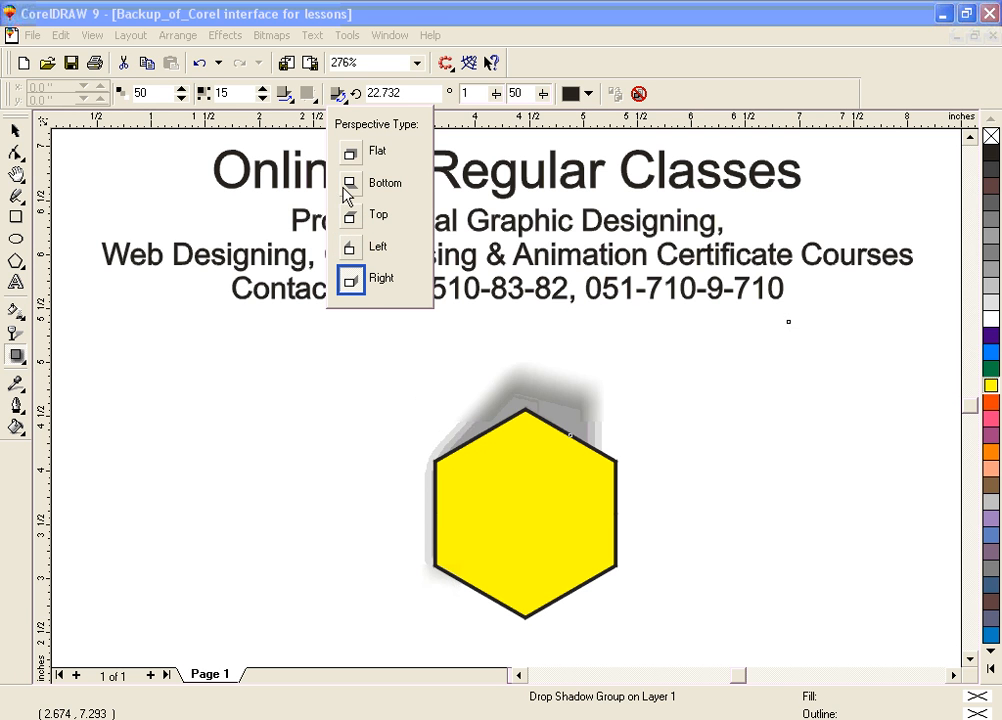
{"action": "left_click", "coordinate": [350, 152]}
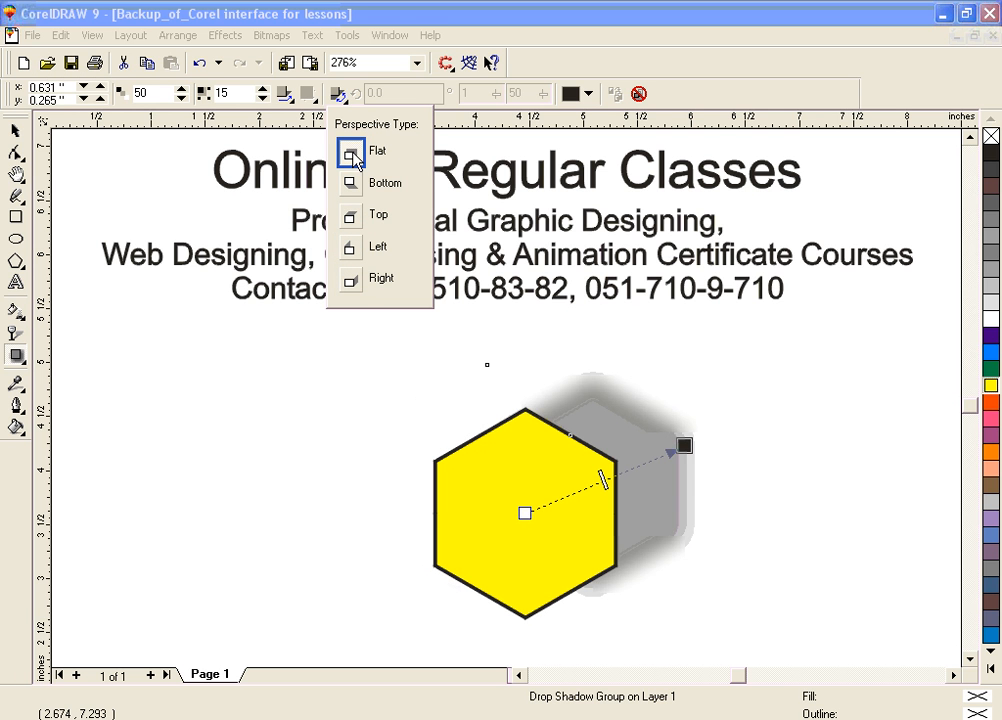
Try the Inside, Middle and Outside feathering directions on the hexagon's shadow and return it to Average.
{"action": "left_click", "coordinate": [284, 95]}
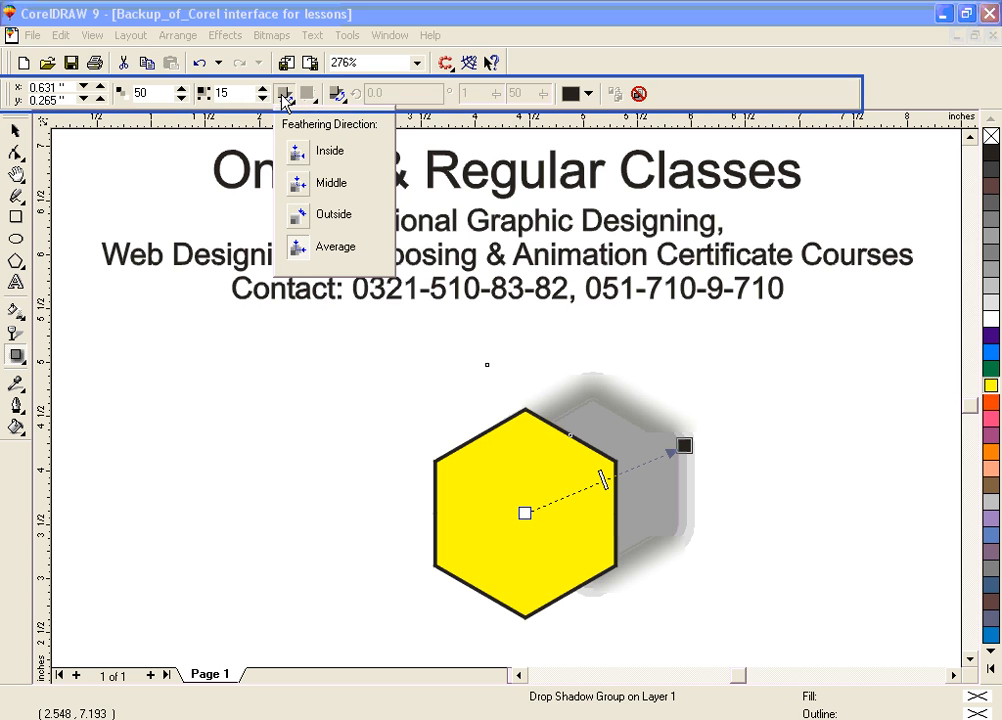
{"action": "left_click", "coordinate": [297, 152]}
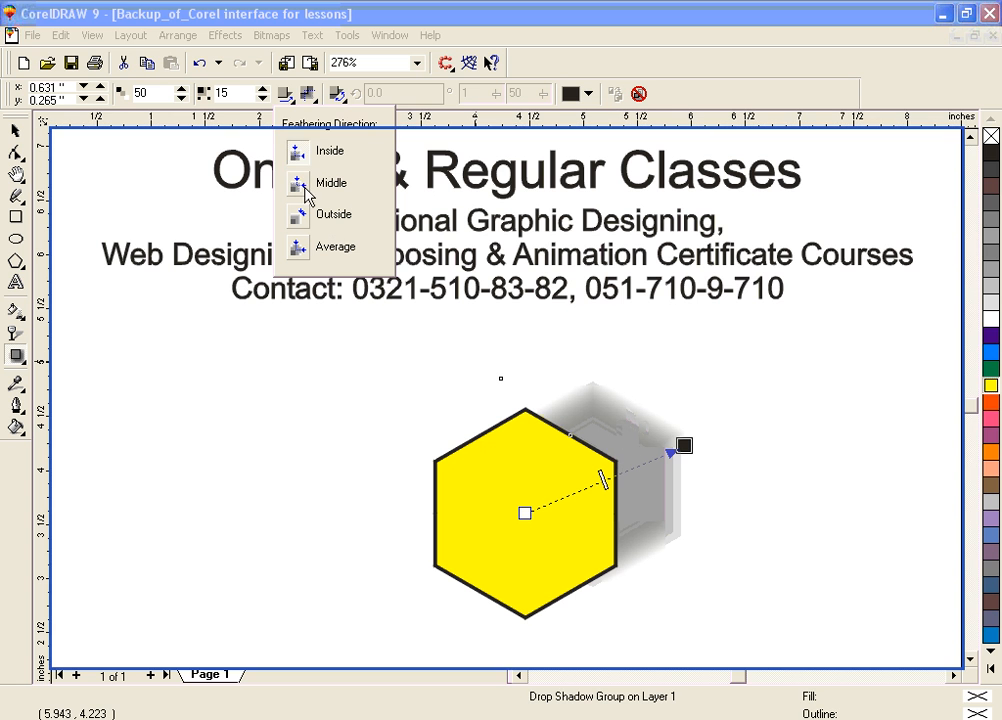
{"action": "left_click", "coordinate": [302, 183]}
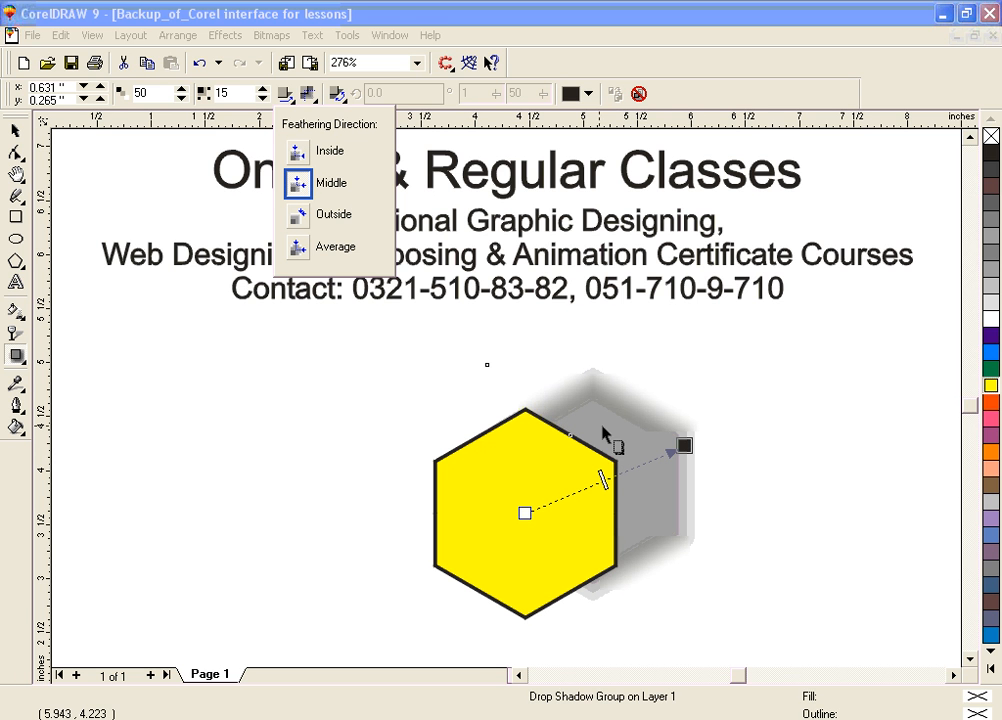
{"action": "left_click", "coordinate": [318, 229]}
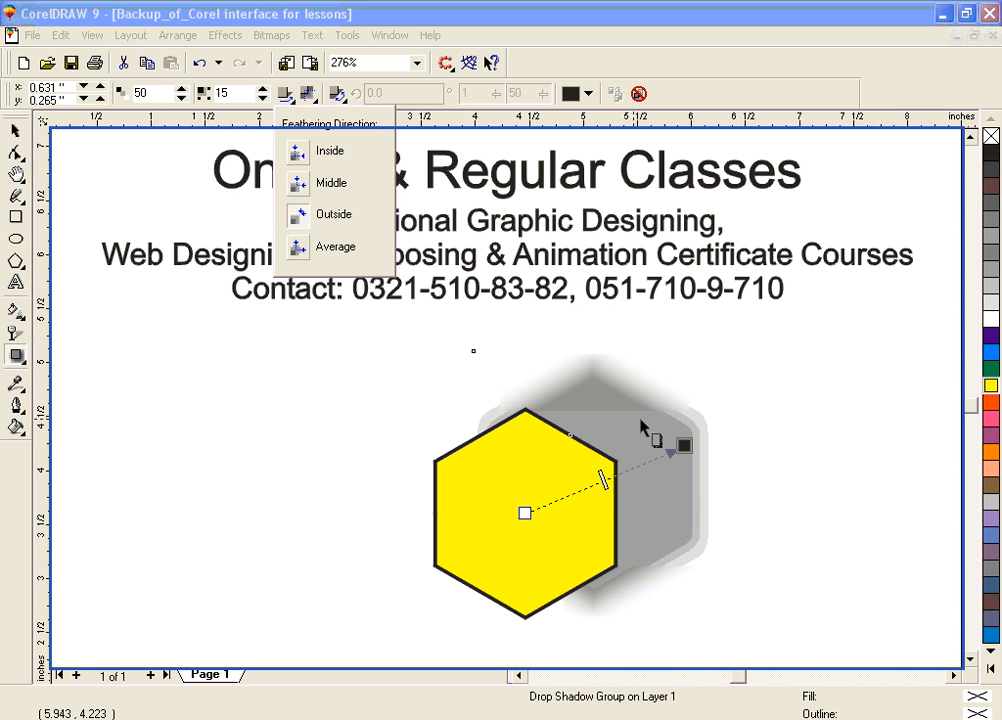
{"action": "left_click", "coordinate": [296, 249]}
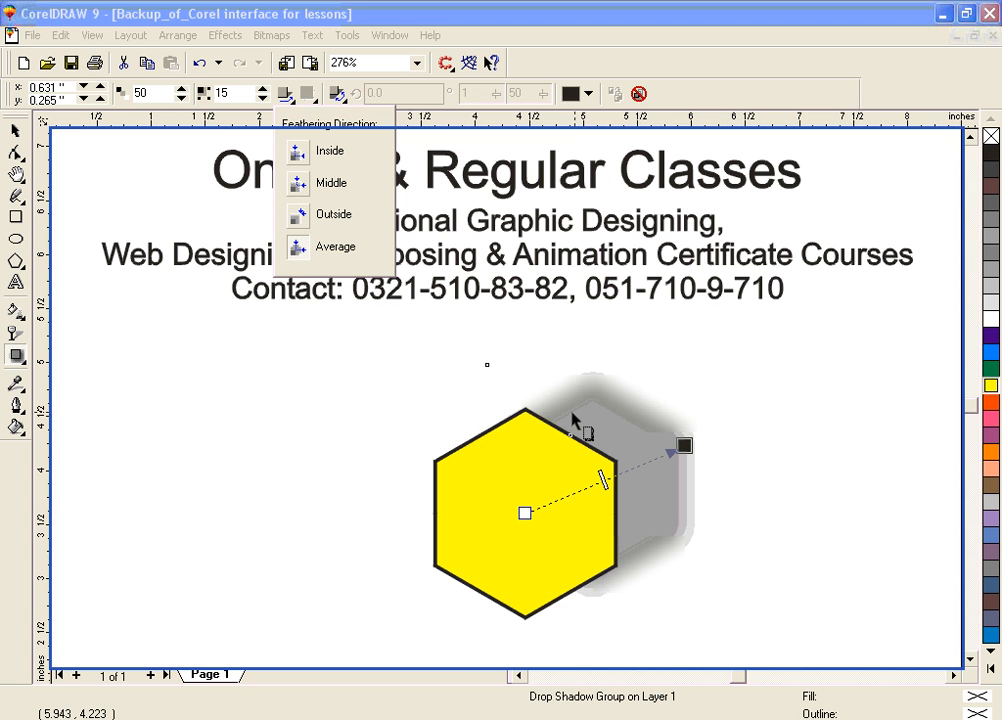
{"action": "left_click", "coordinate": [709, 103]}
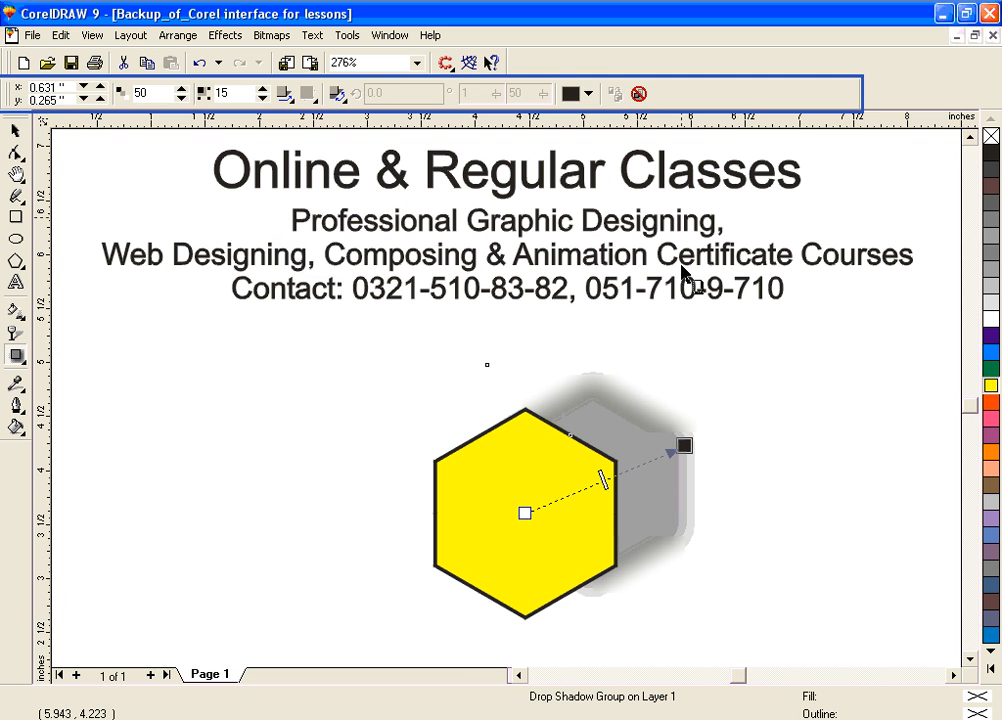
Draw a circle about 1.64 by 1.68 inches left of the hexagon and cast its drop shadow up and to the right.
{"action": "left_click", "coordinate": [17, 240]}
{"action": "left_click_drag", "start_coordinate": [124, 403], "coordinate": [300, 580]}
{"action": "left_click", "coordinate": [16, 355]}
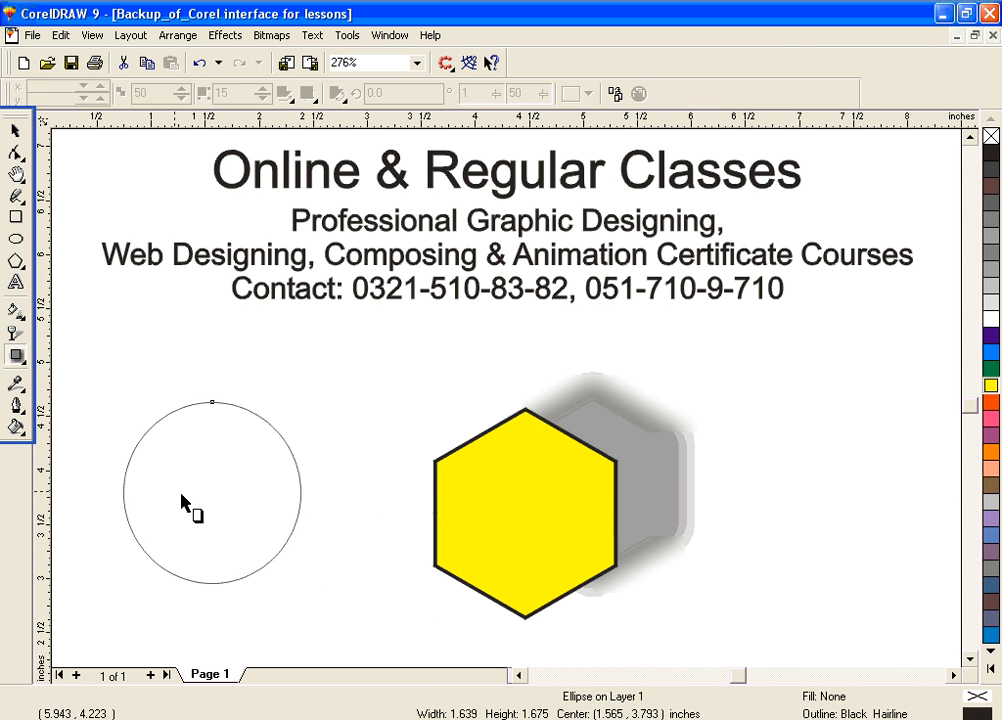
{"action": "left_click_drag", "start_coordinate": [220, 493], "coordinate": [353, 405]}
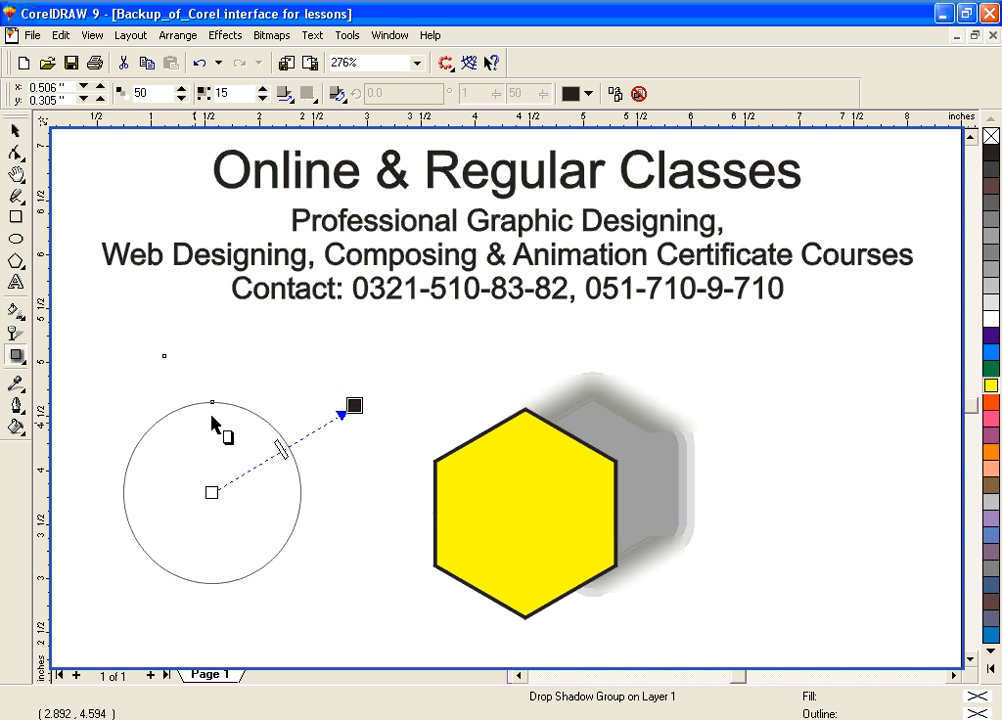
Try an orange fill on the circle and undo it.
{"action": "left_click", "coordinate": [993, 455]}
{"action": "left_click_drag", "start_coordinate": [237, 512], "coordinate": [242, 526]}
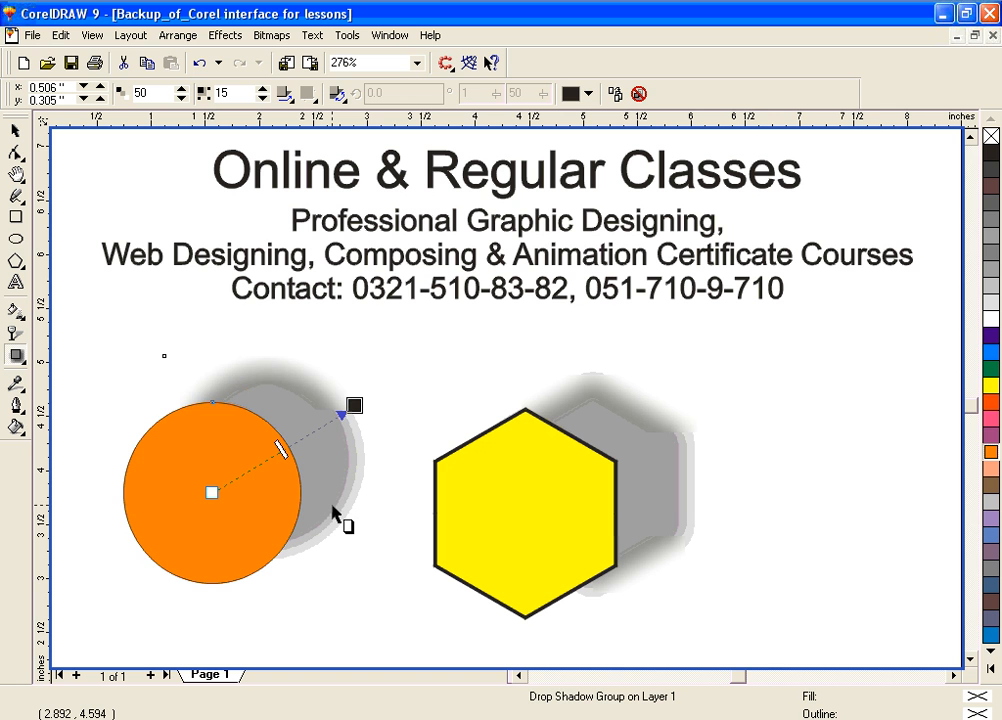
{"action": "key", "text": "ctrl+z"}
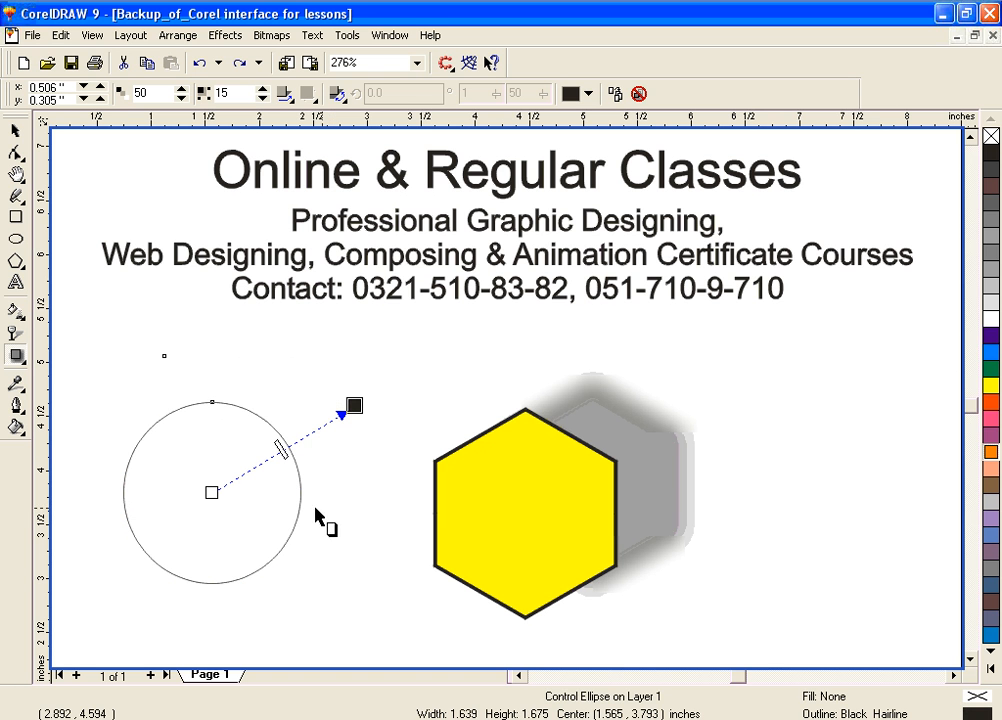
Give the unfilled circle an 8-point outline and clear its drop shadow.
{"action": "left_click", "coordinate": [15, 404]}
{"action": "left_click", "coordinate": [200, 411]}
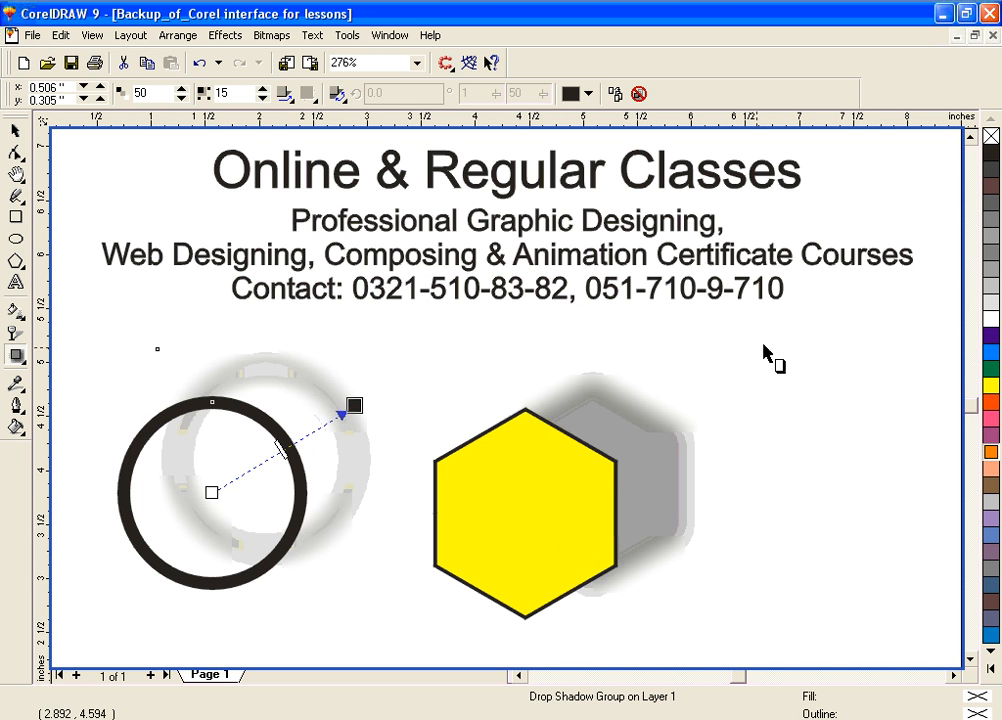
{"action": "left_click", "coordinate": [15, 357]}
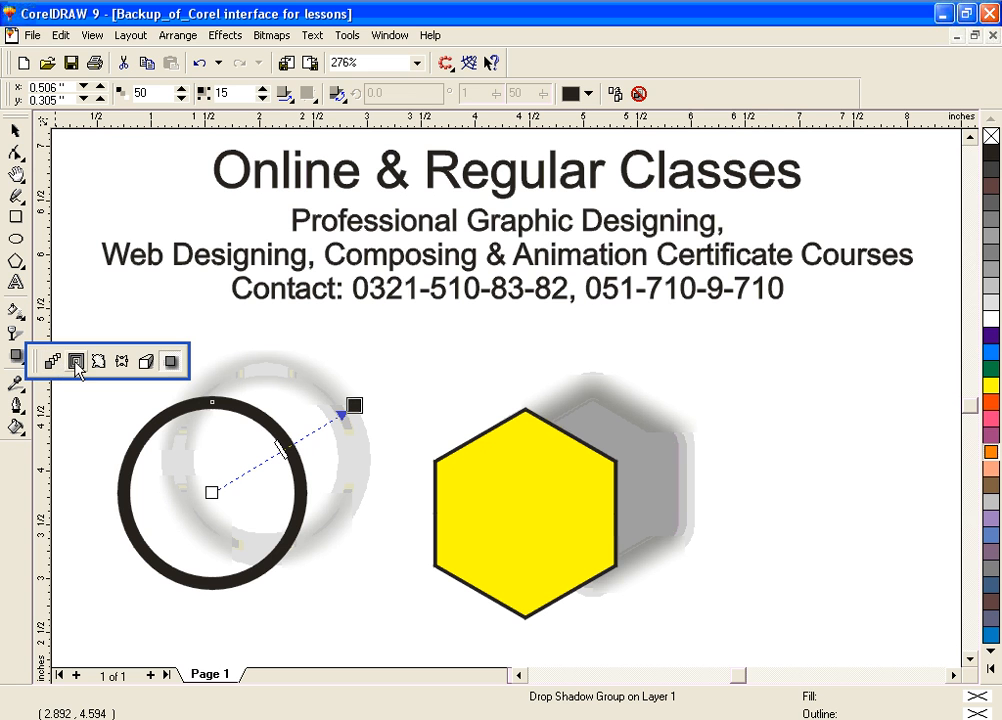
{"action": "left_click", "coordinate": [174, 364]}
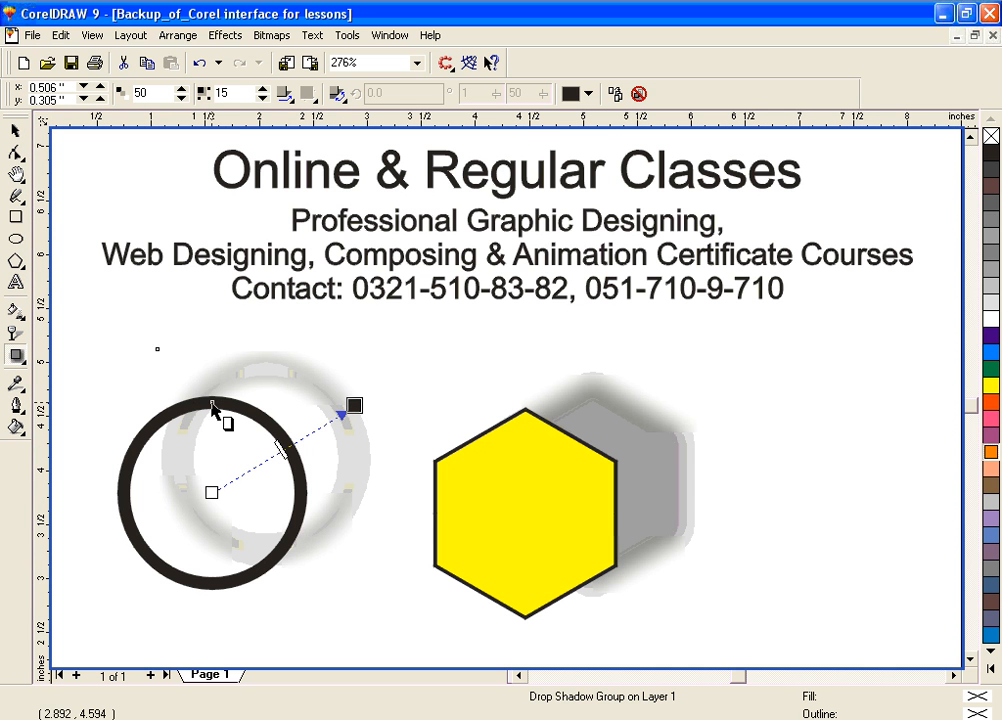
{"action": "left_click", "coordinate": [639, 94]}
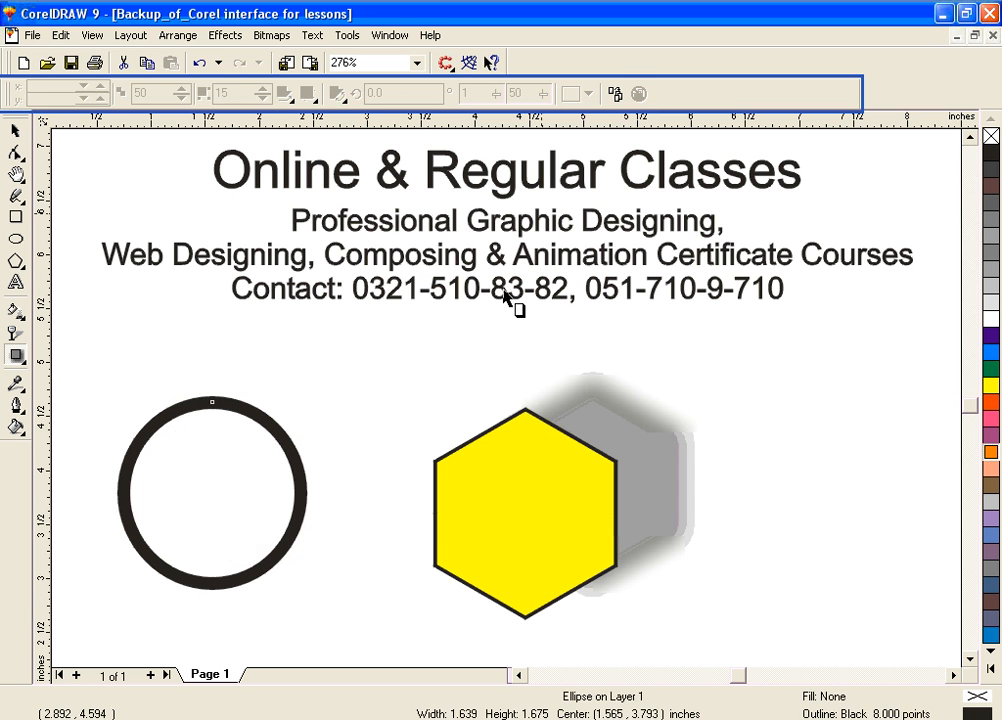
Undo the clearing of the circle's drop shadow and clear the yellow hexagon's drop shadow instead.
{"action": "key", "text": "ctrl+z"}
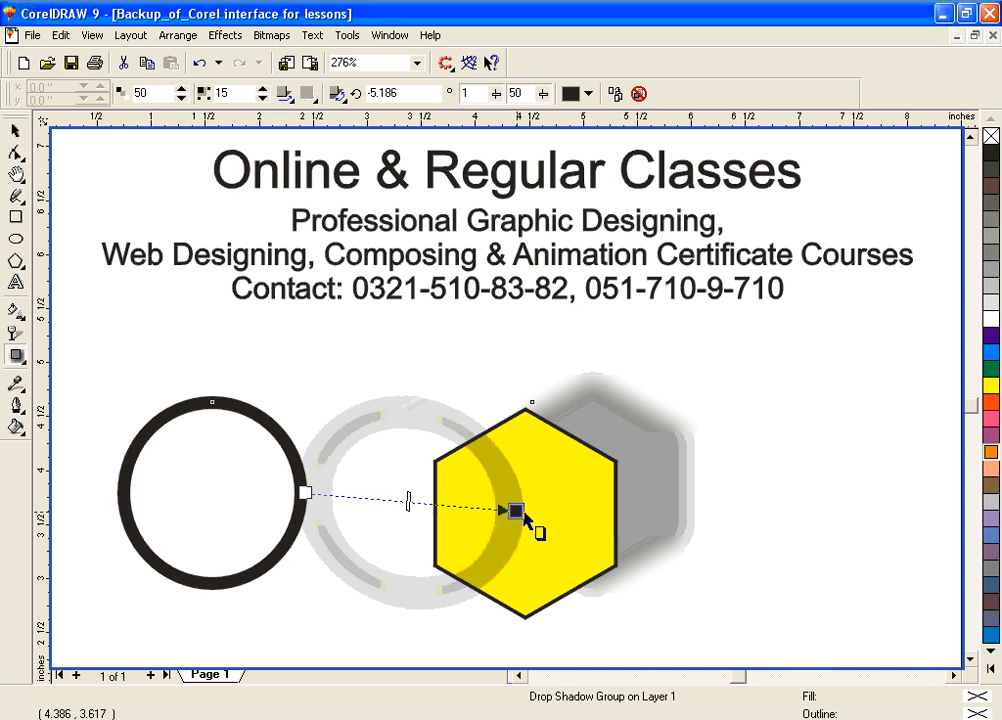
{"action": "left_click", "coordinate": [566, 479]}
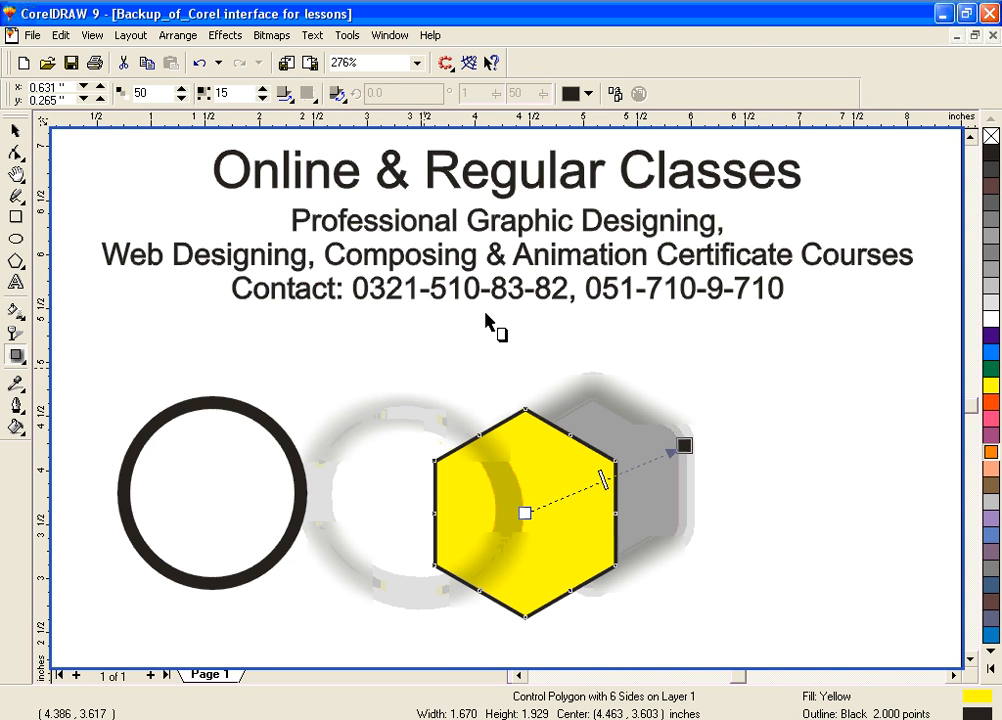
{"action": "left_click", "coordinate": [608, 454]}
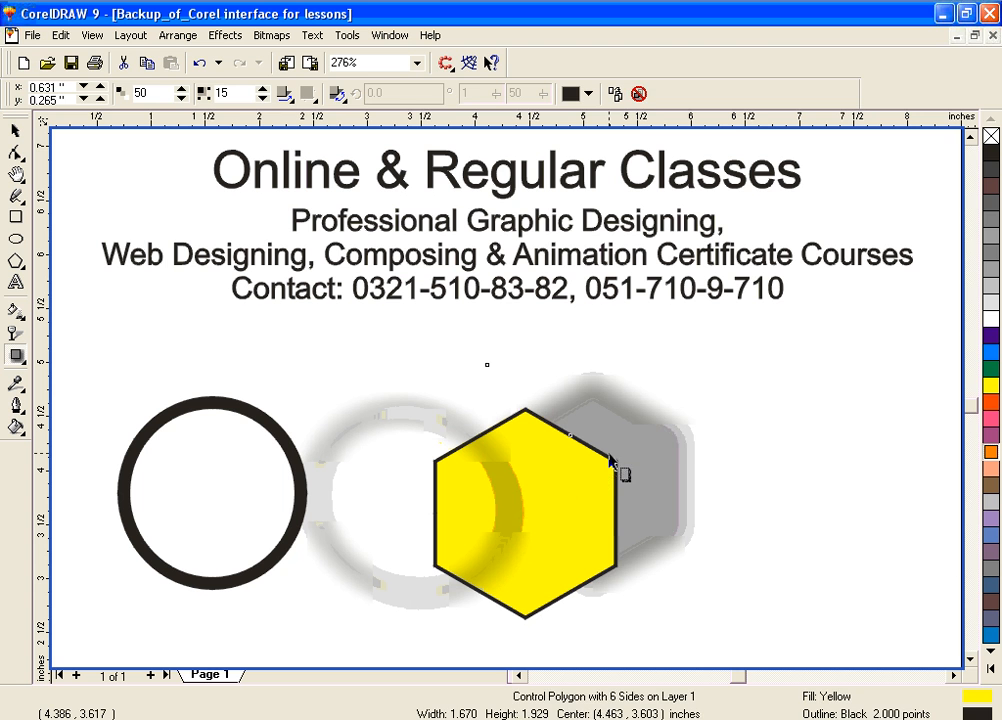
{"action": "left_click", "coordinate": [637, 94]}
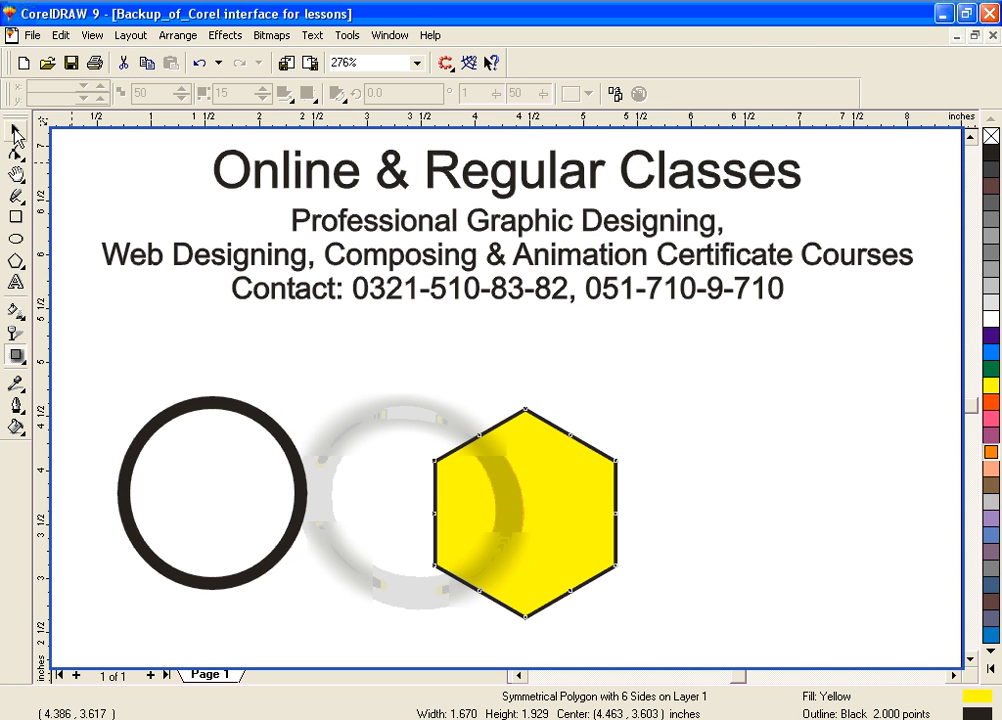
Select the black-outlined circle with the interactive drop shadow tool and clear its drop shadow.
{"action": "key", "text": "space"}
{"action": "left_click", "coordinate": [250, 413]}
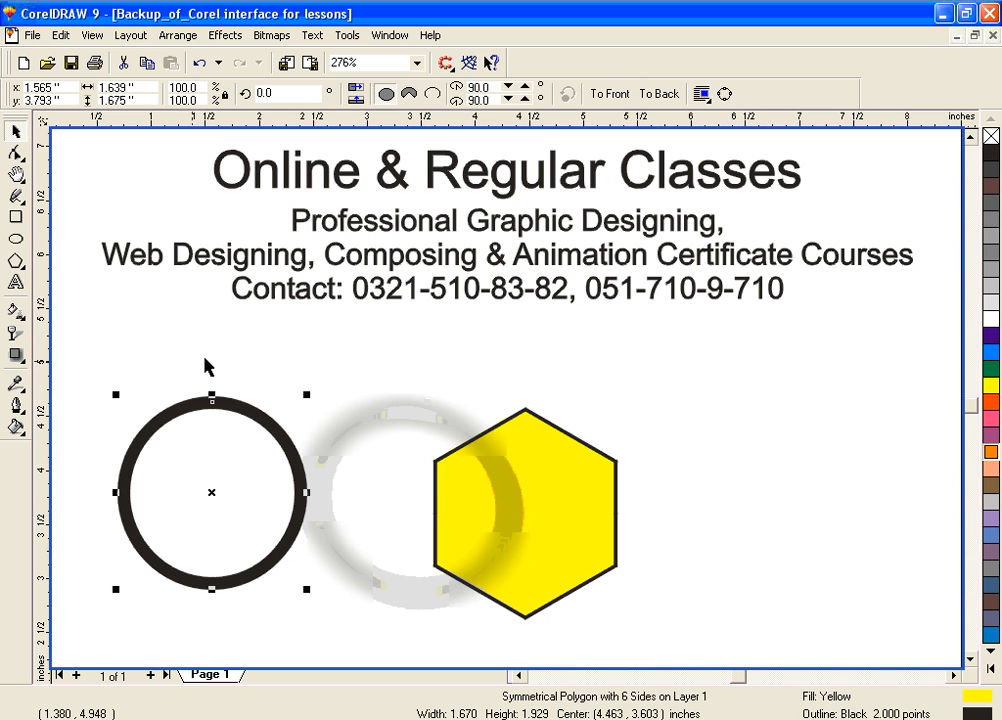
{"action": "left_click", "coordinate": [16, 356]}
{"action": "left_click", "coordinate": [303, 490]}
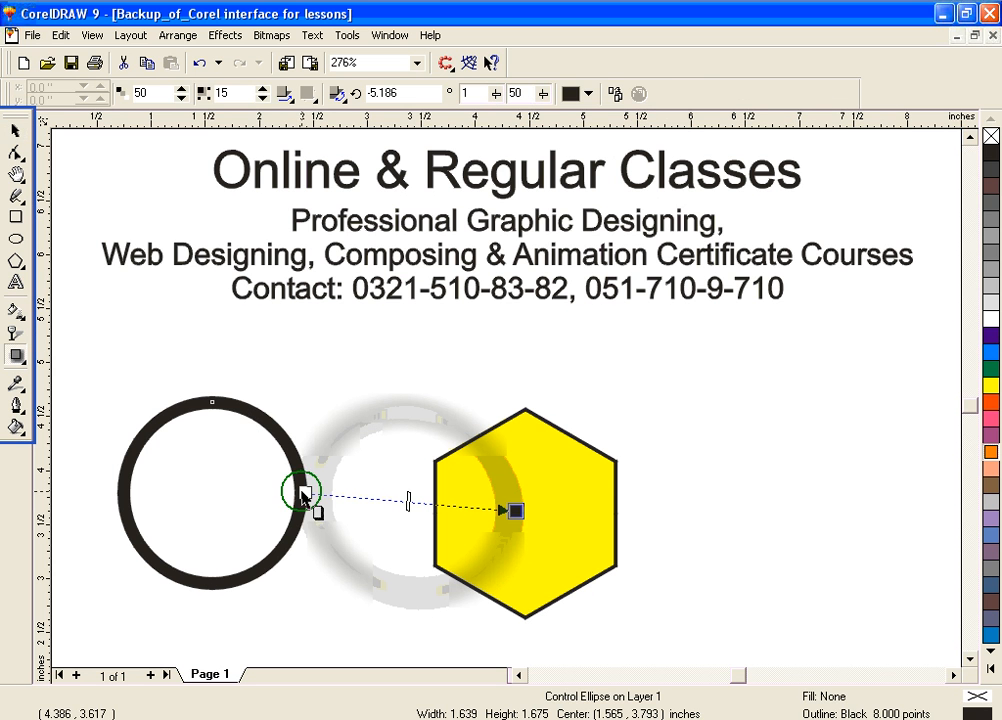
{"action": "left_click_drag", "start_coordinate": [203, 415], "coordinate": [212, 483]}
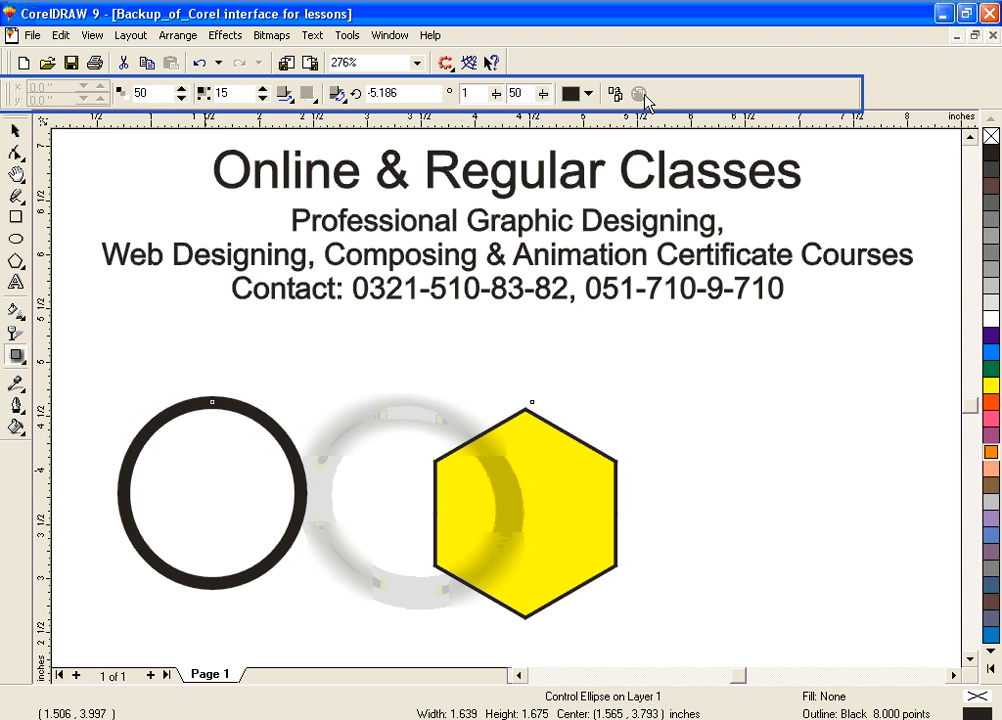
{"action": "left_click", "coordinate": [638, 93]}
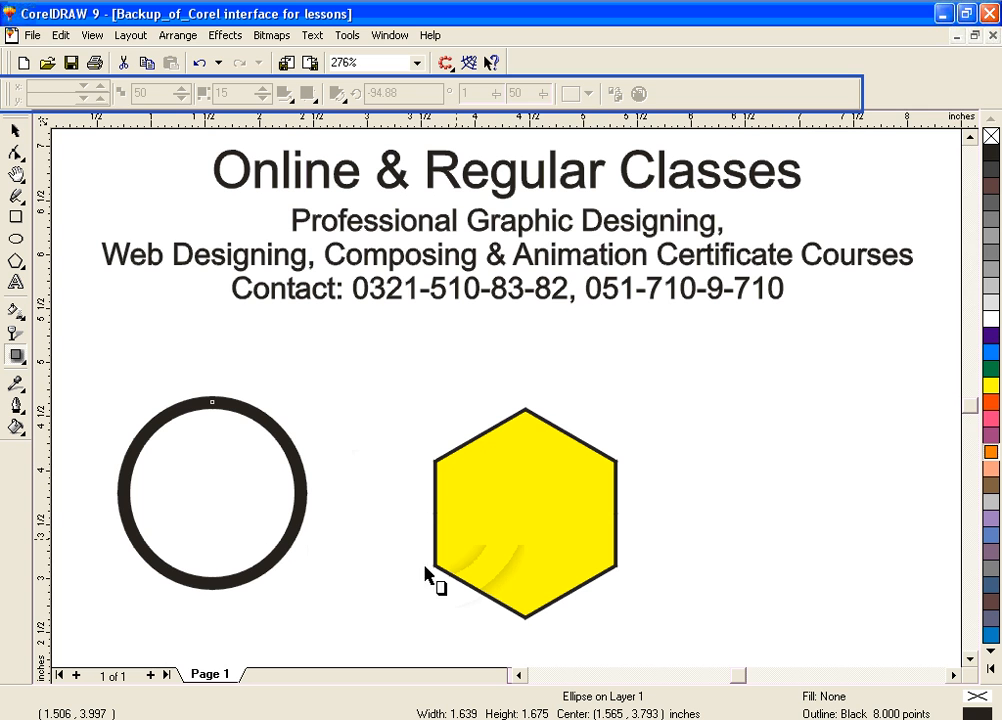
{"action": "left_click", "coordinate": [371, 584]}
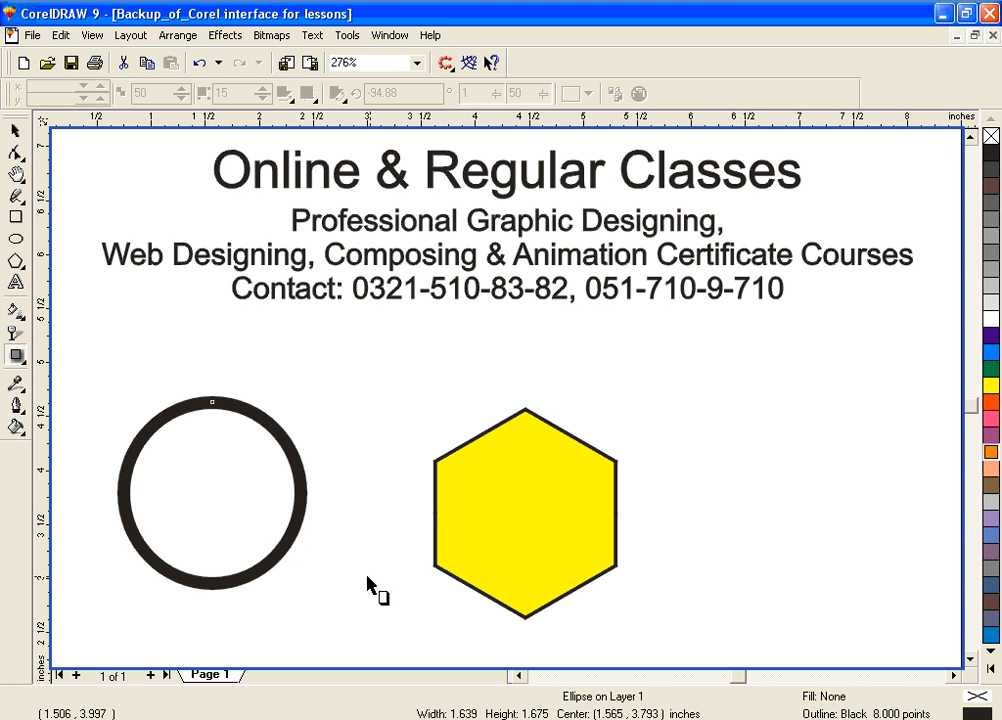